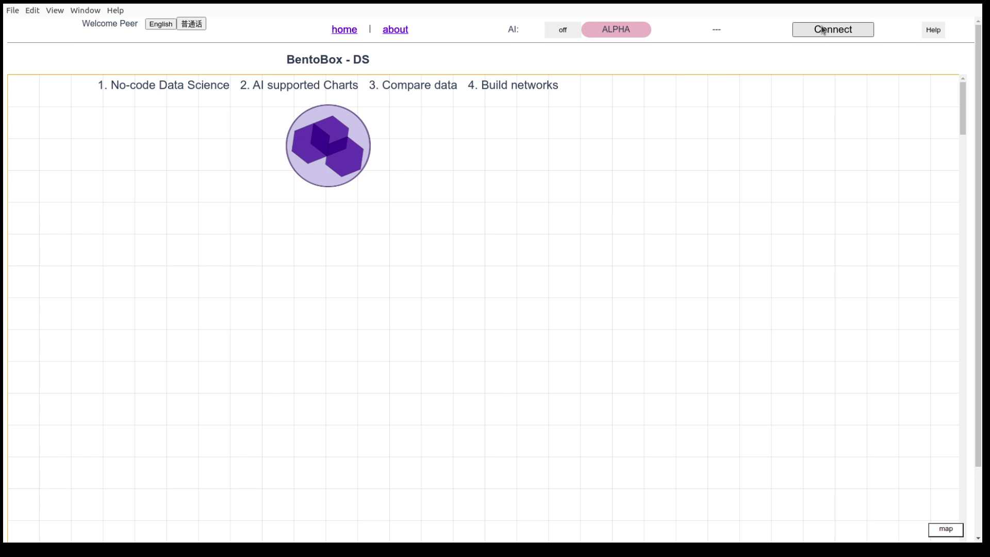
- Connect as a peer and enable mouse scaling to enlarge the BentoSpace boards to 75%
{"action": "left_click", "coordinate": [821, 29]}
{"action": "left_click", "coordinate": [684, 100]}
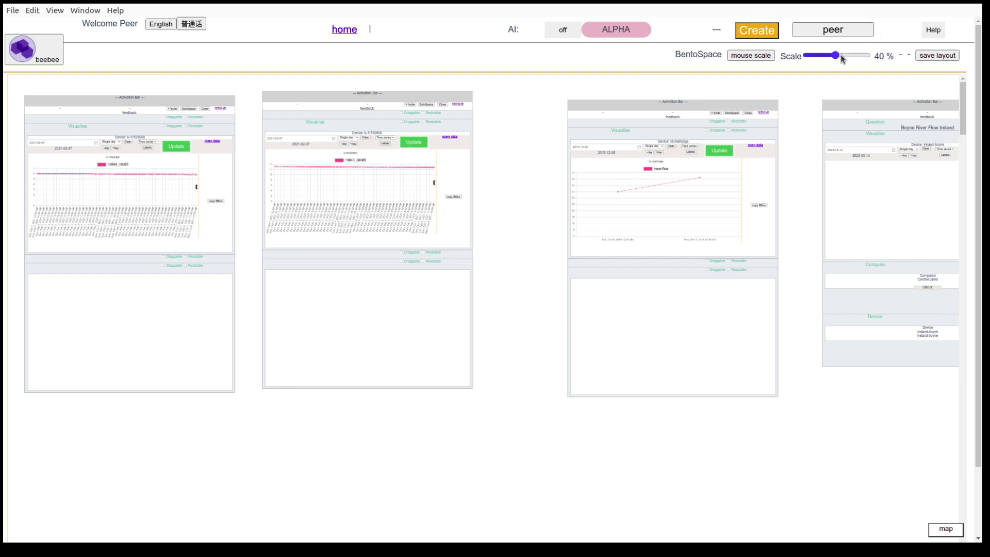
{"action": "left_click", "coordinate": [758, 56]}
{"action": "scroll", "coordinate": [351, 343], "scroll_direction": "up", "scroll_amount": 4}
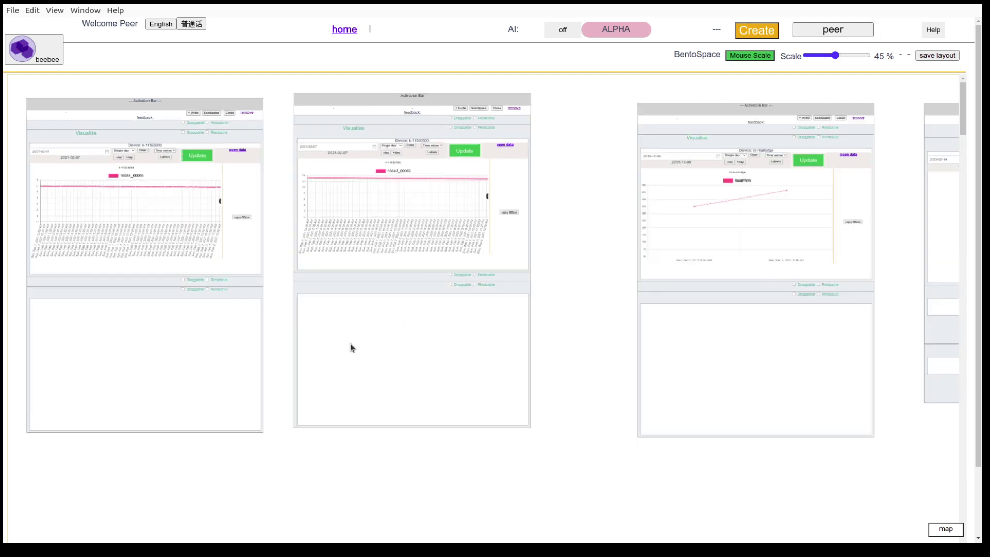
{"action": "scroll", "coordinate": [354, 348], "scroll_direction": "up", "scroll_amount": 3}
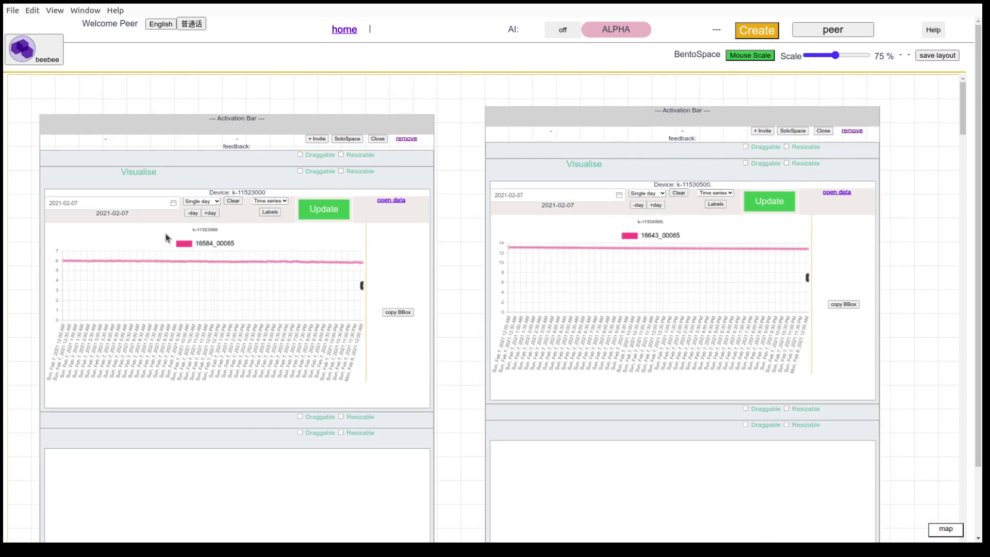
- Advance the k-11523000 and k-11530500 charts day by day to 2021-02-09
{"action": "left_click", "coordinate": [208, 212]}
{"action": "left_click", "coordinate": [655, 204]}
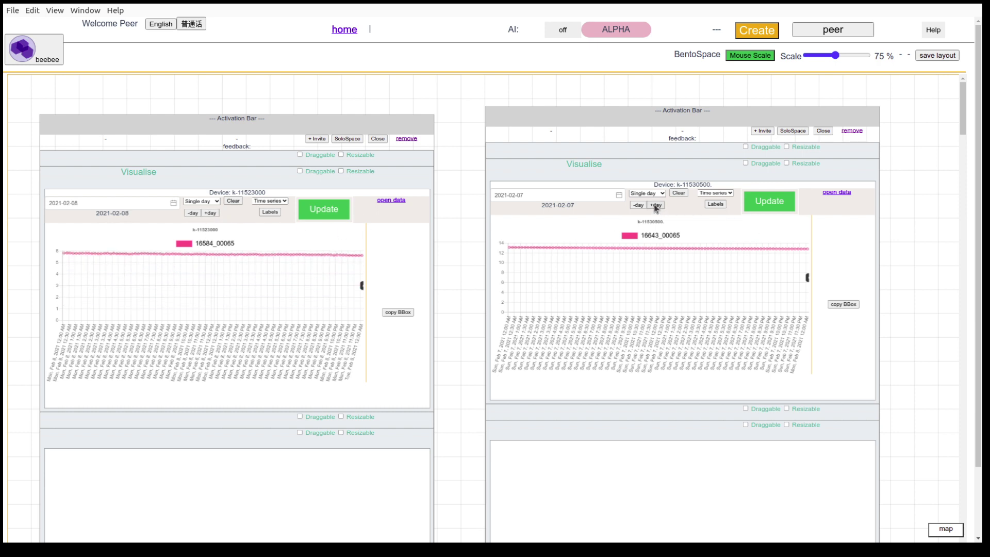
{"action": "left_click", "coordinate": [208, 213]}
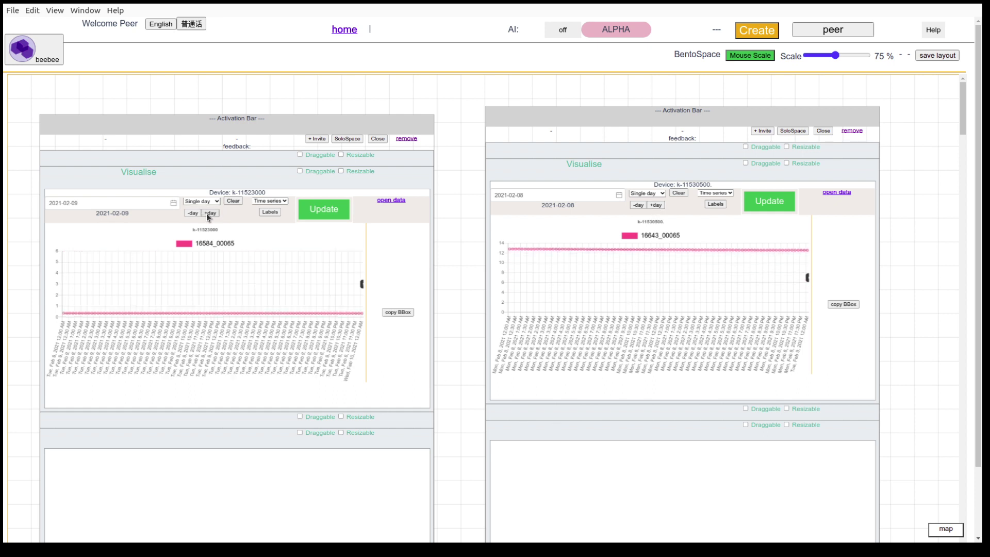
{"action": "left_click", "coordinate": [656, 205]}
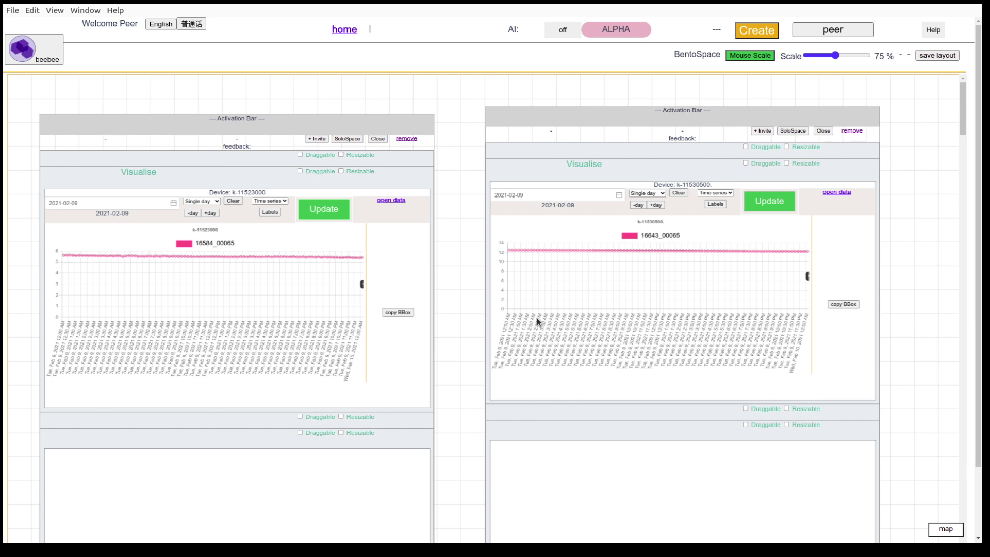
- View the k-11523000 board's chart cell in its SoloSpace and return to BentoSpace
{"action": "left_click", "coordinate": [345, 139]}
{"action": "scroll", "coordinate": [310, 242], "scroll_direction": "down", "scroll_amount": 5}
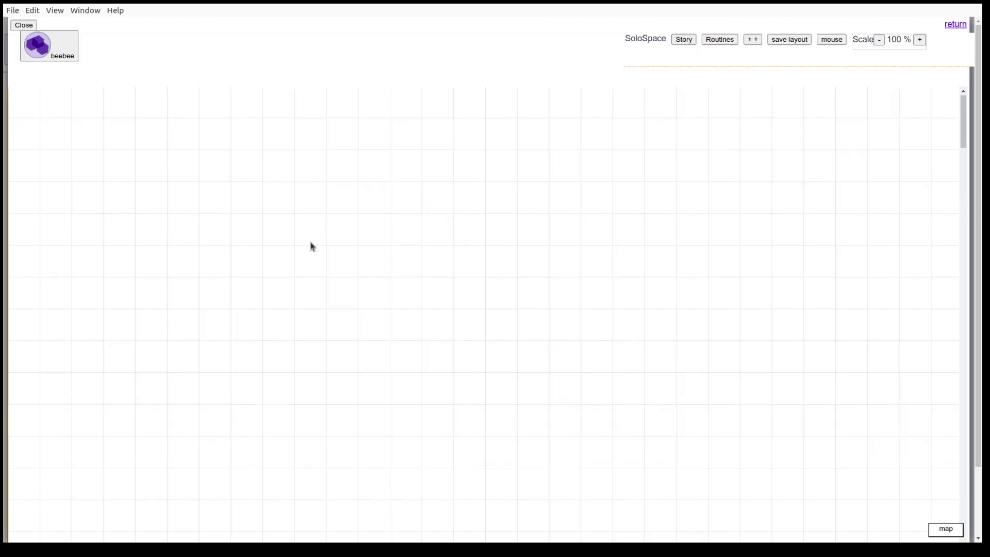
{"action": "scroll", "coordinate": [298, 237], "scroll_direction": "down", "scroll_amount": 4}
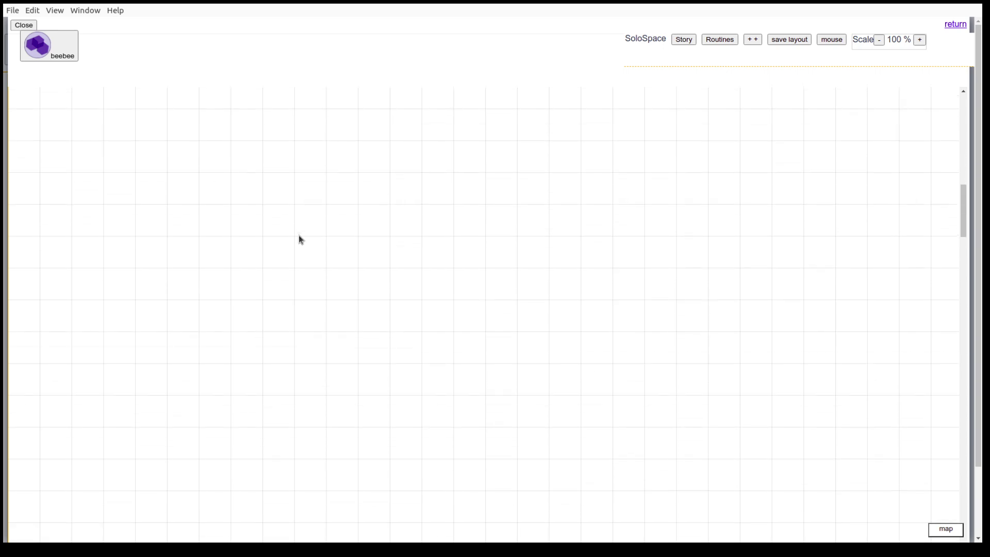
{"action": "scroll", "coordinate": [294, 229], "scroll_direction": "down", "scroll_amount": 7}
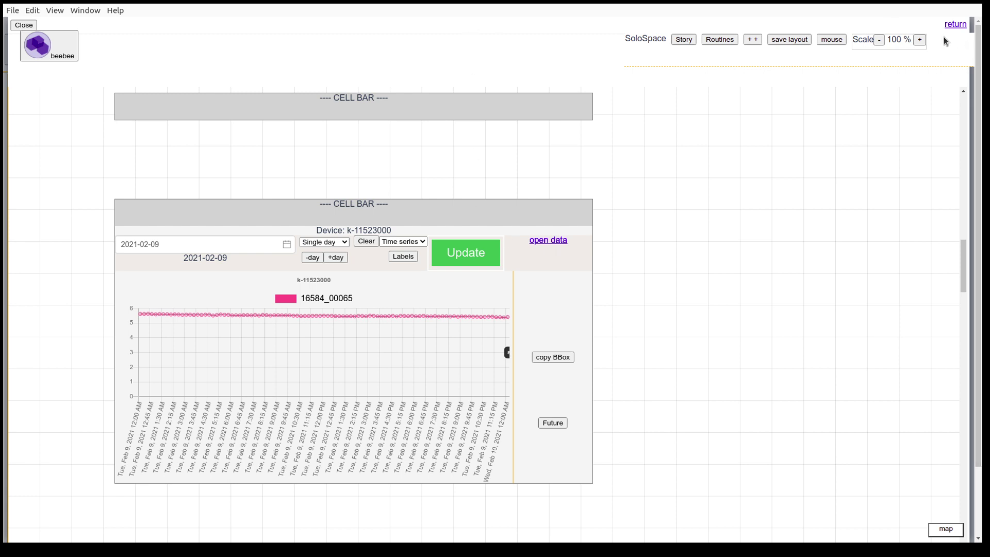
{"action": "left_click", "coordinate": [955, 25]}
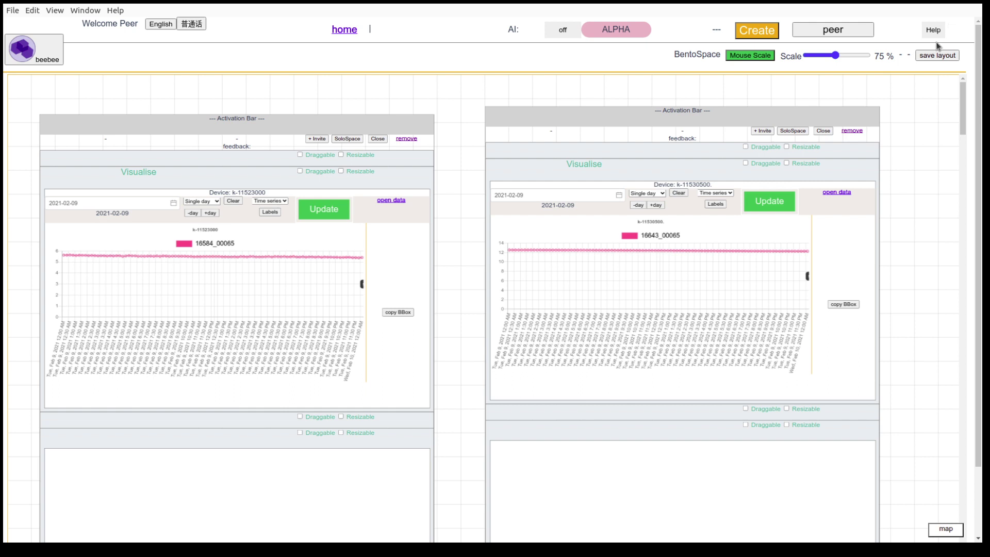
- Open the SoloSpace of the k-11530500 board and reduce its scale to 65%
{"action": "left_click", "coordinate": [784, 131]}
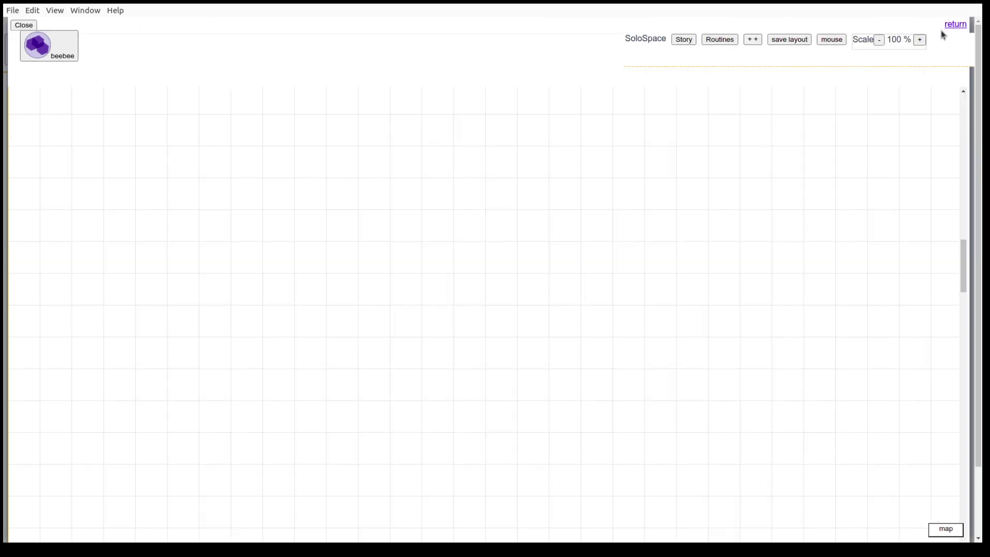
{"action": "scroll", "coordinate": [295, 317], "scroll_direction": "down", "scroll_amount": 3}
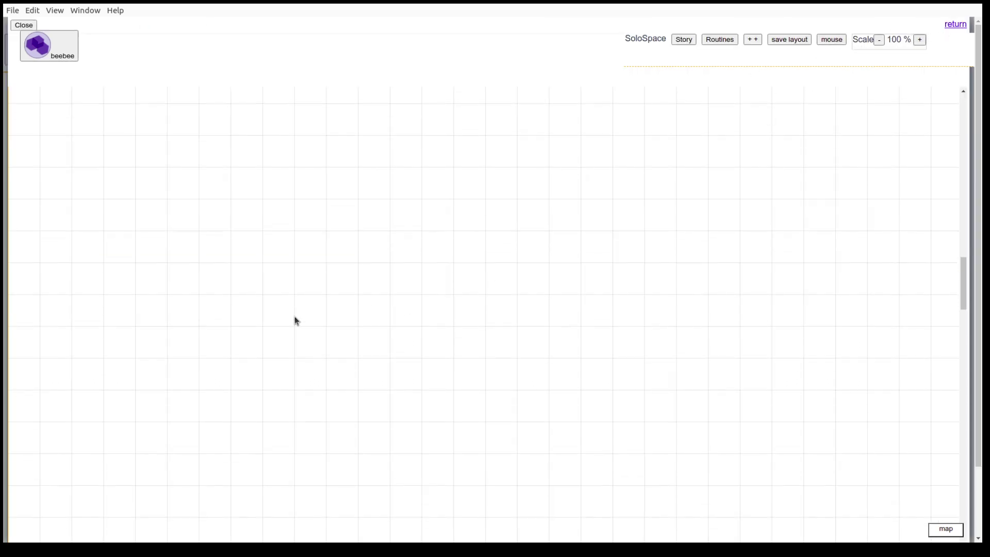
{"action": "scroll", "coordinate": [295, 316], "scroll_direction": "down", "scroll_amount": 5}
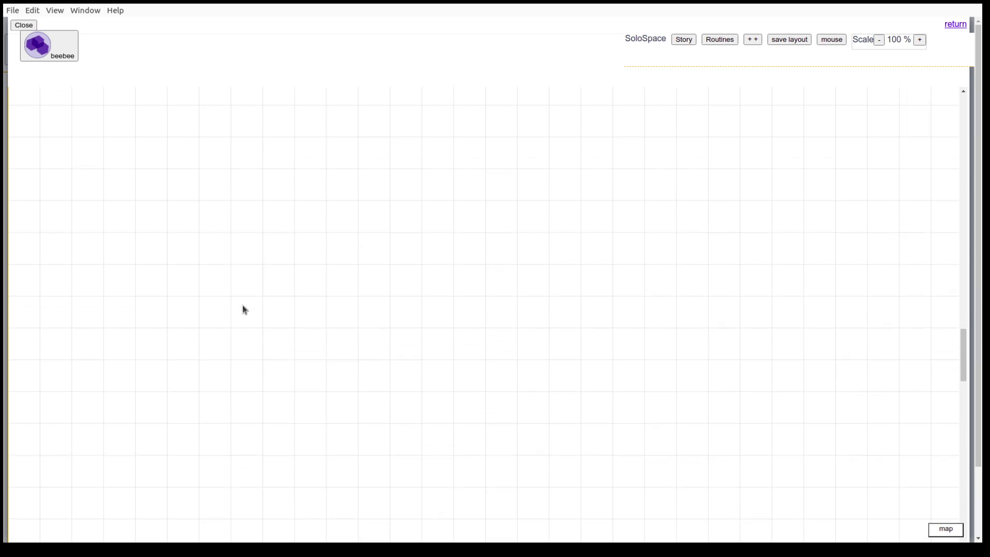
{"action": "scroll", "coordinate": [242, 304], "scroll_direction": "down", "scroll_amount": 1}
{"action": "left_click", "coordinate": [878, 40]}
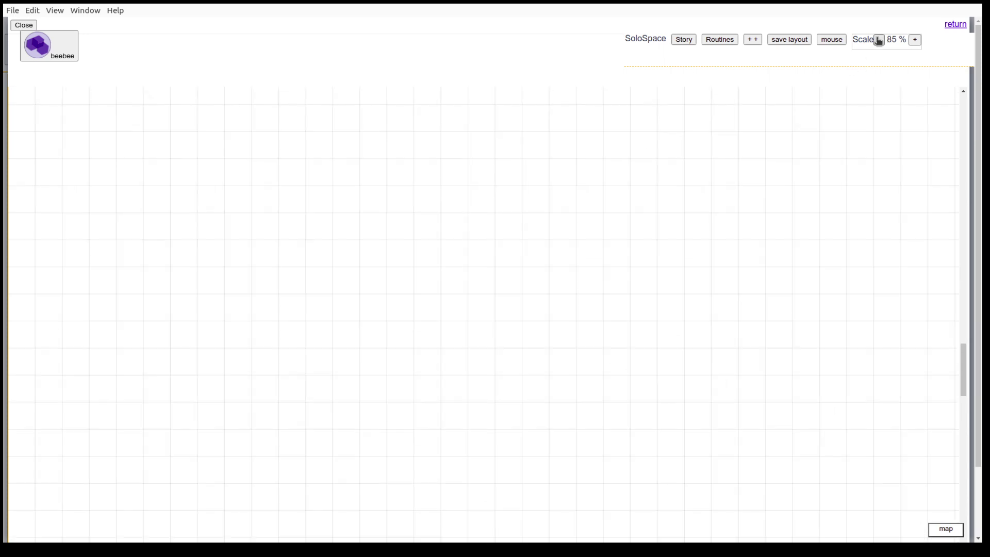
{"action": "left_click", "coordinate": [878, 41]}
{"action": "left_click", "coordinate": [878, 40]}
{"action": "left_click", "coordinate": [879, 40]}
{"action": "left_click", "coordinate": [878, 40]}
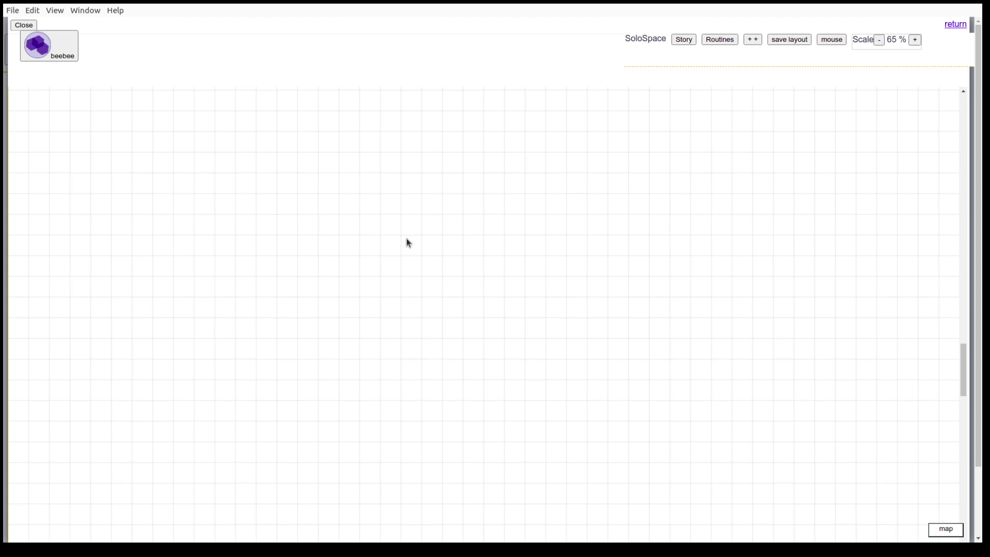
- Move the k-11530500 chart cell closer beneath the empty cell bar and return to BentoSpace
{"action": "scroll", "coordinate": [195, 251], "scroll_direction": "down", "scroll_amount": 5}
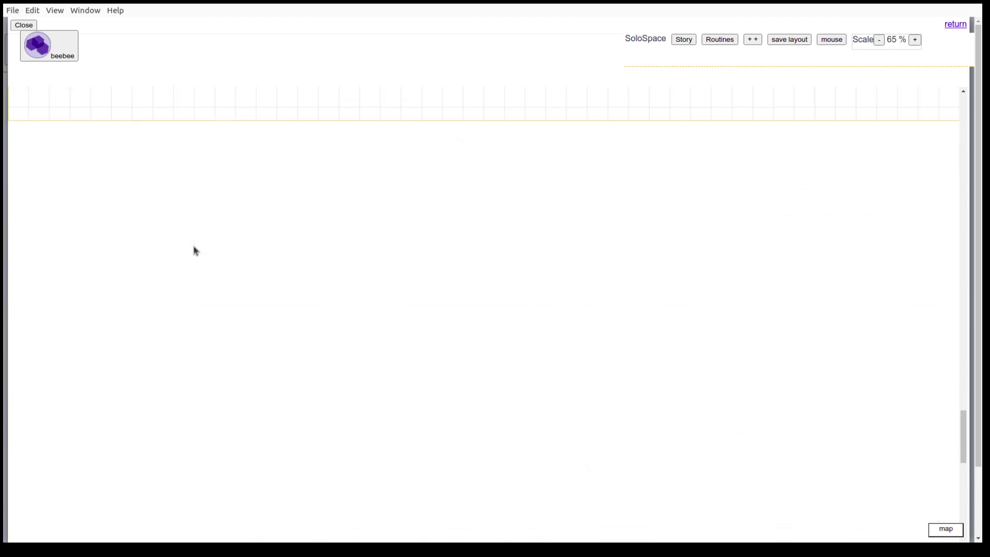
{"action": "scroll", "coordinate": [194, 253], "scroll_direction": "up", "scroll_amount": 5}
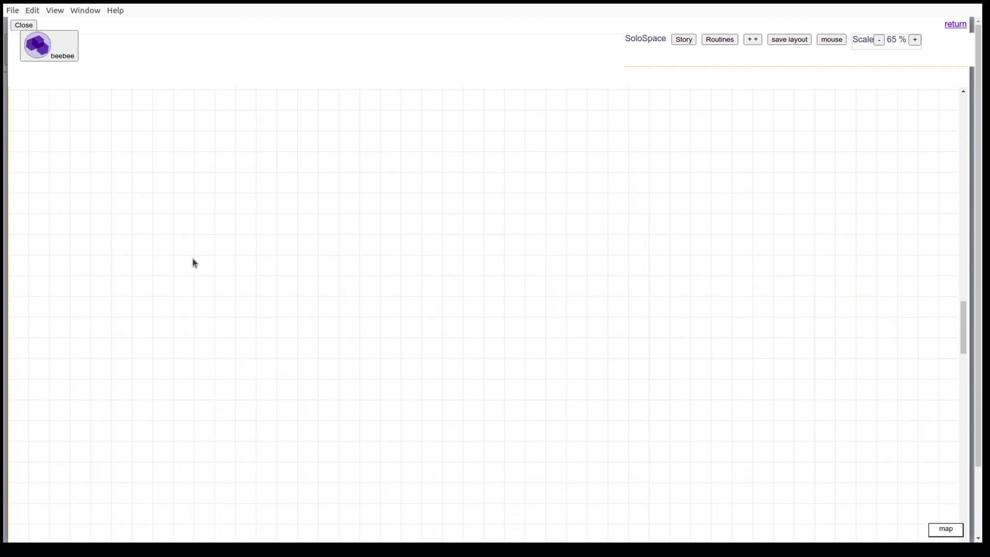
{"action": "scroll", "coordinate": [194, 258], "scroll_direction": "up", "scroll_amount": 6}
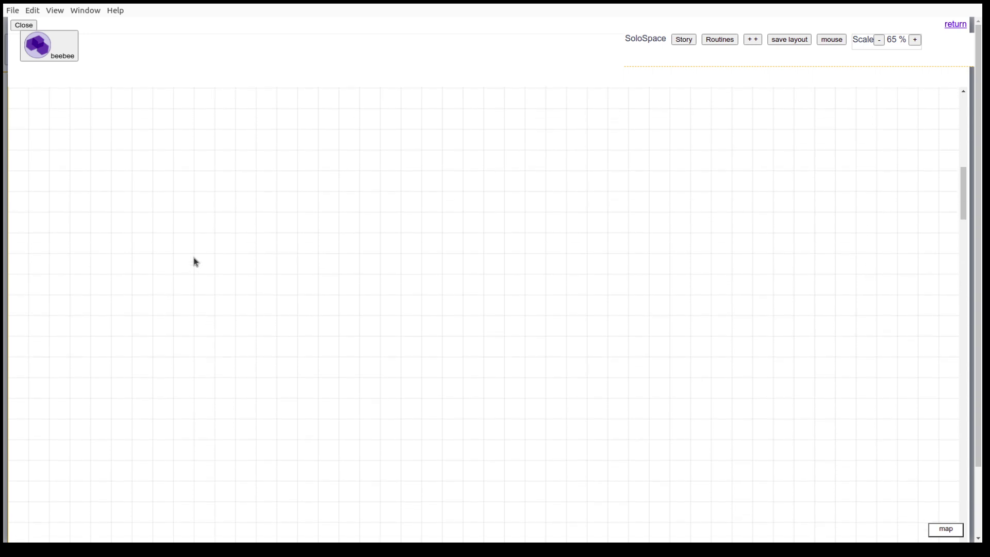
{"action": "scroll", "coordinate": [193, 257], "scroll_direction": "up", "scroll_amount": 5}
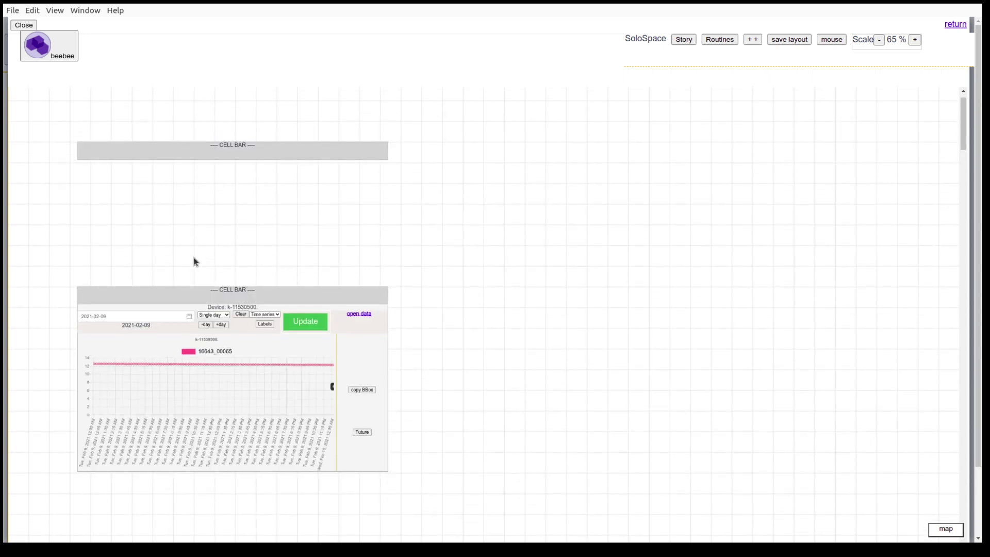
{"action": "left_click_drag", "start_coordinate": [175, 292], "coordinate": [230, 209]}
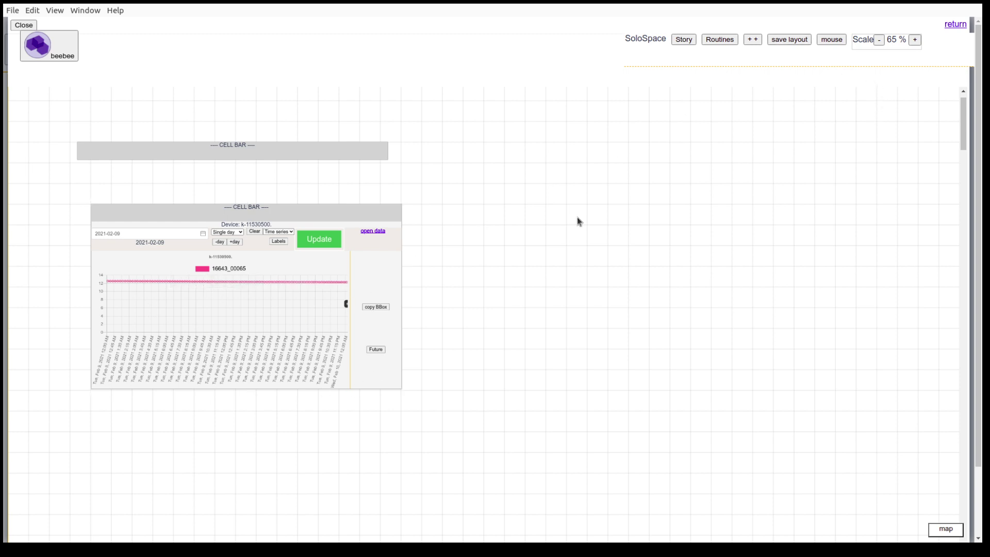
{"action": "left_click", "coordinate": [954, 26]}
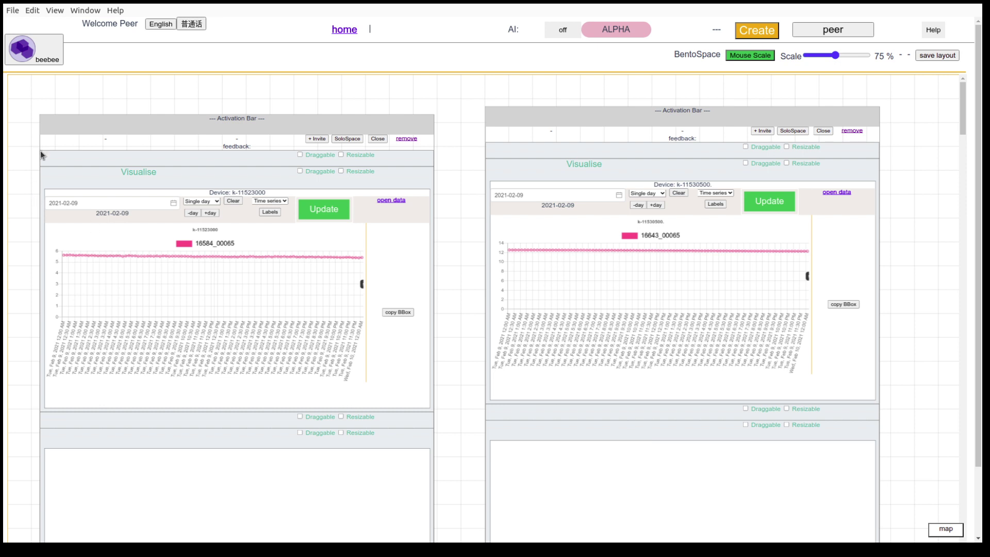
- Open the beebee assistant and send it the message "hello"
{"action": "left_click", "coordinate": [23, 49]}
{"action": "left_click", "coordinate": [413, 184]}
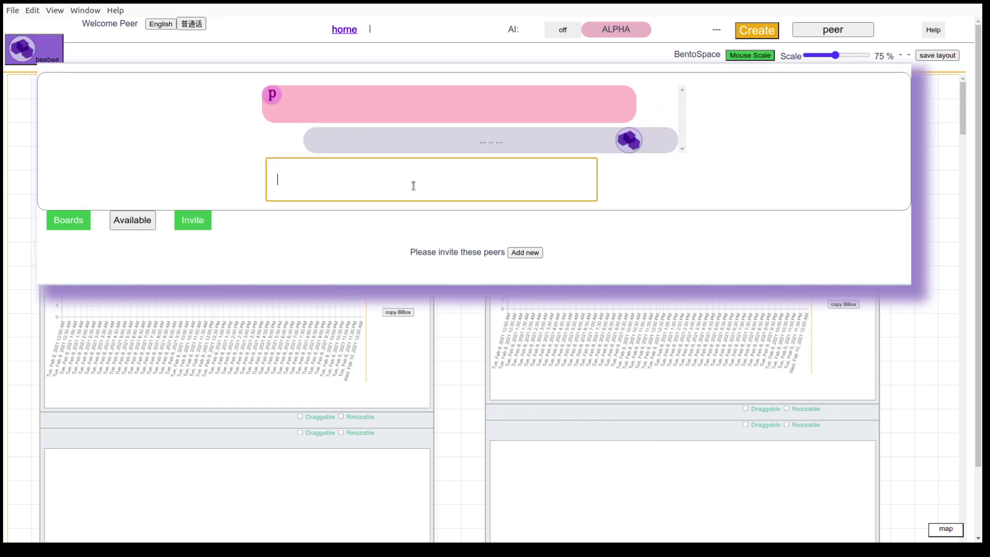
{"action": "type", "text": "hell"}
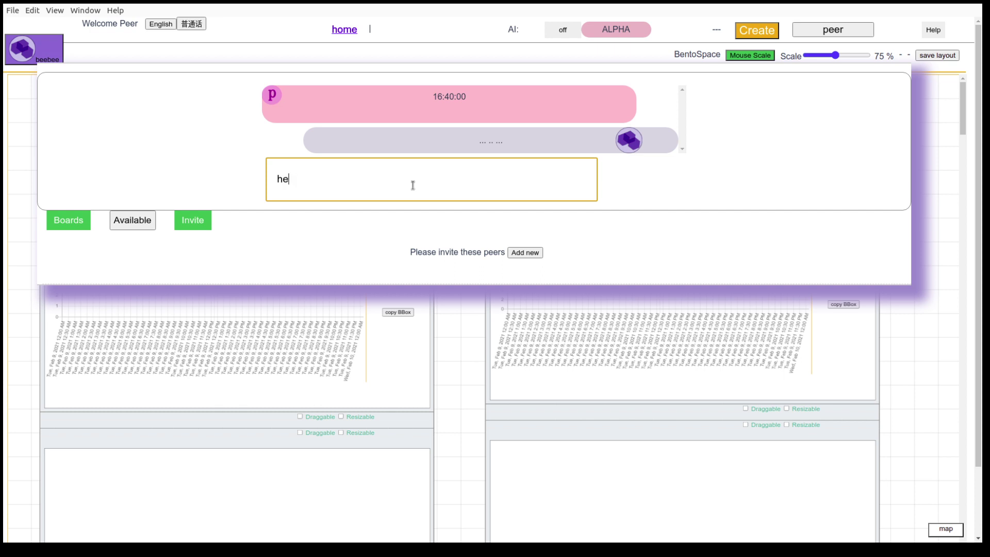
{"action": "key", "text": "BackSpace"}
{"action": "key", "text": "BackSpace"}
{"action": "type", "text": "llo"}
{"action": "key", "text": "Return"}
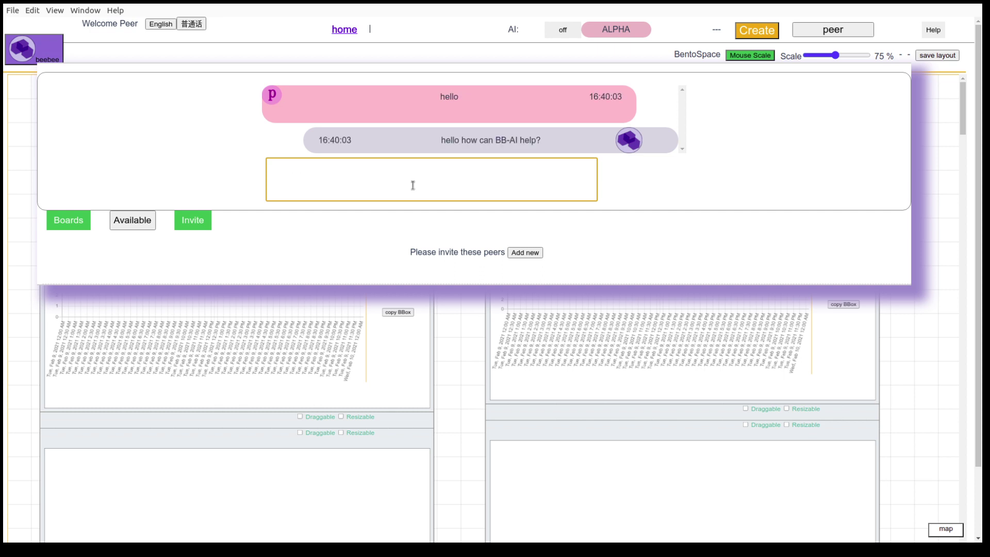
- Ask beebee "klamath river janary flow compare two stations", select the query it offers, and close the assistant
{"action": "type", "text": "kla"}
{"action": "key", "text": "BackSpace"}
{"action": "key", "text": "BackSpace"}
{"action": "type", "text": "lath"}
{"action": "key", "text": "BackSpace"}
{"action": "key", "text": "BackSpace"}
{"action": "type", "text": "amath river"}
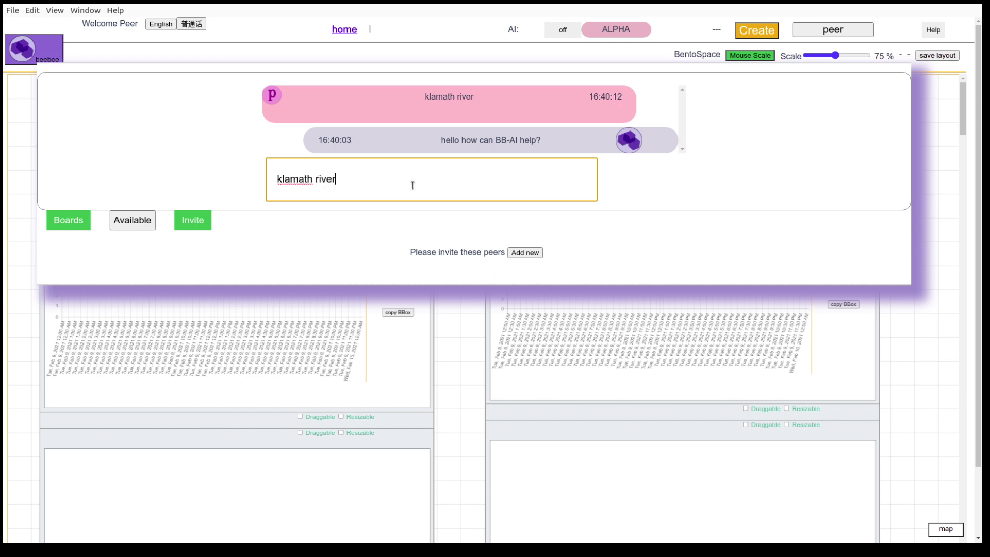
{"action": "type", "text": " janary flow comp"}
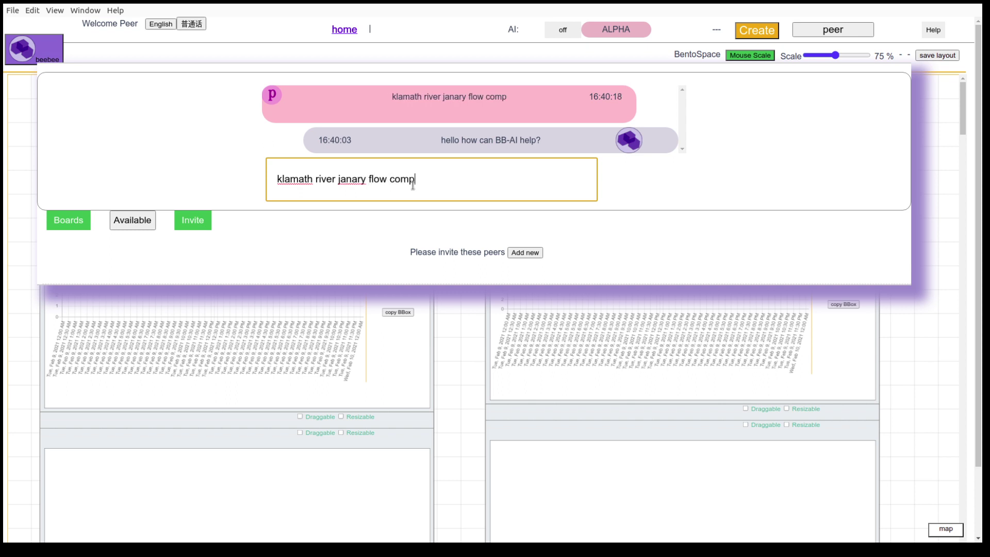
{"action": "type", "text": "are two "}
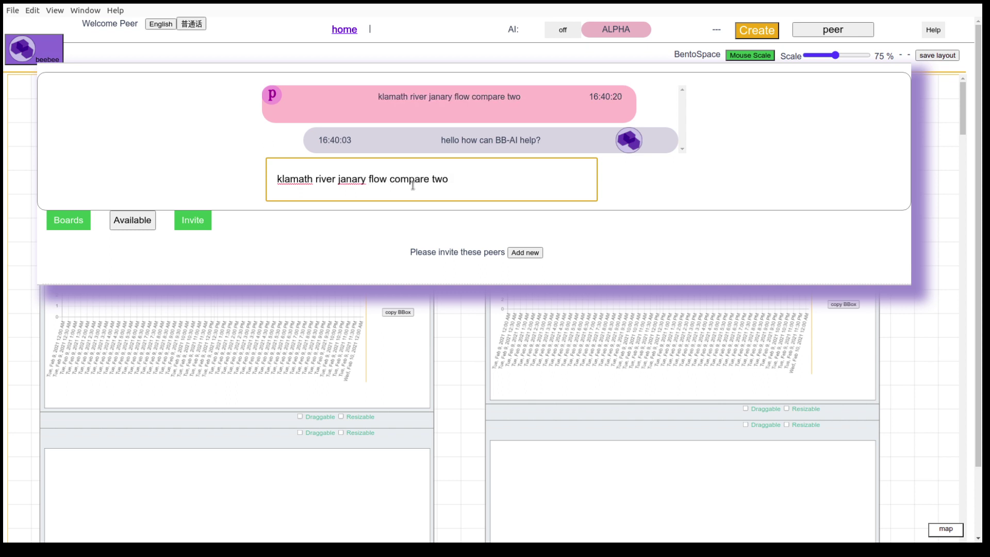
{"action": "type", "text": "stations"}
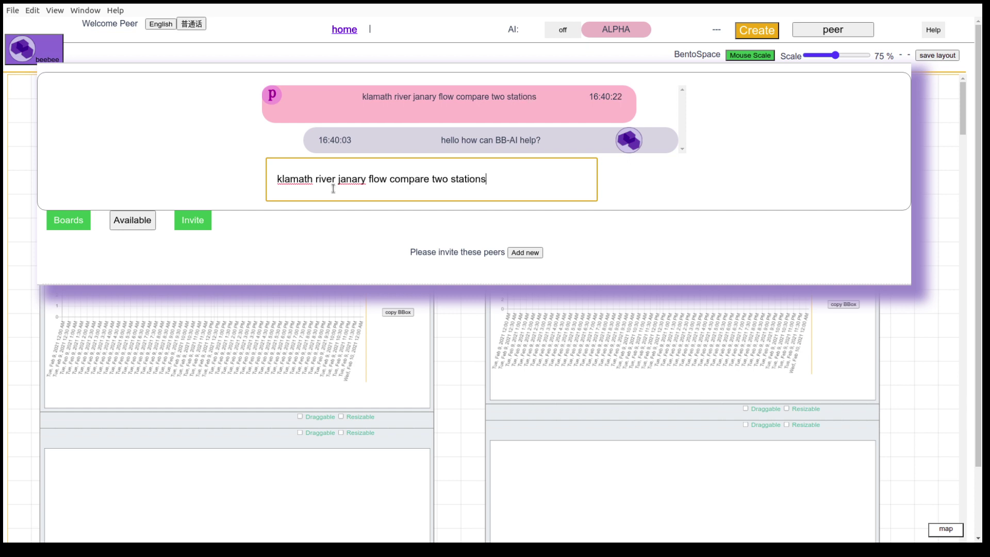
{"action": "key", "text": "Return"}
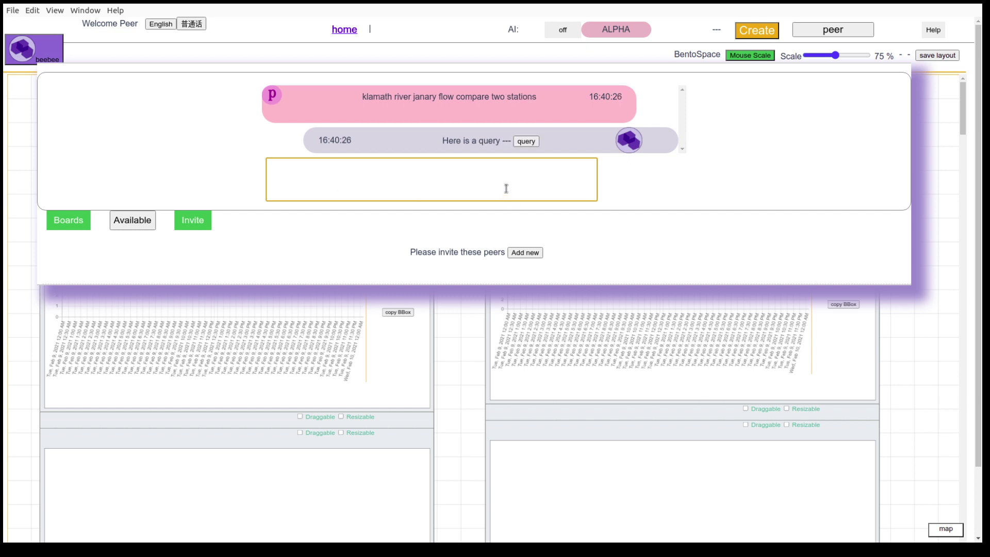
{"action": "left_click", "coordinate": [526, 141]}
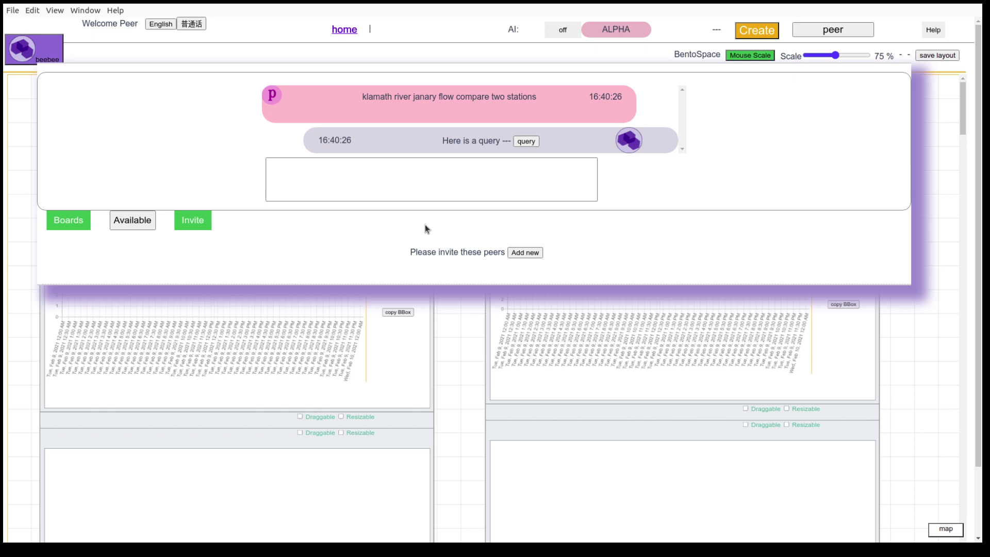
{"action": "left_click", "coordinate": [25, 55]}
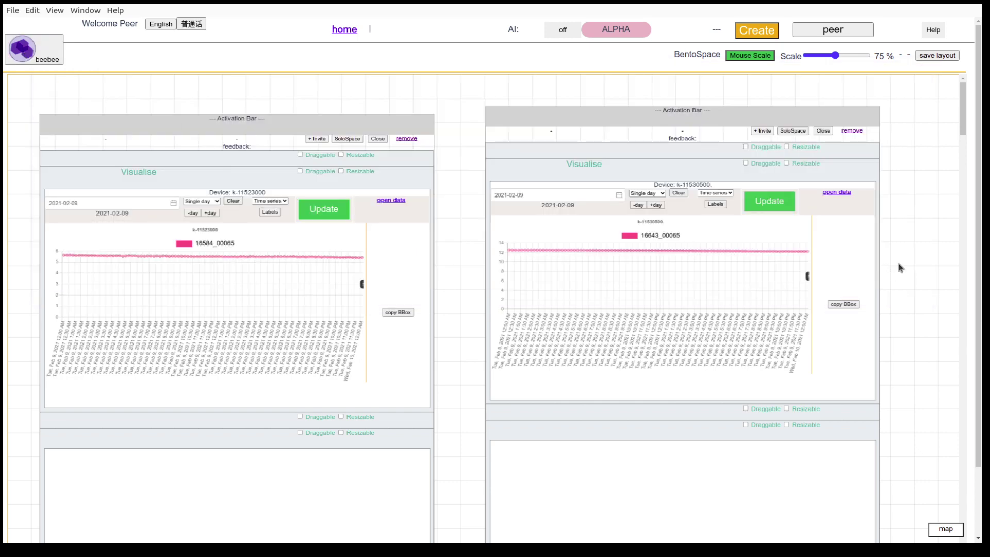
- Advance the rd-marlodge mean flow chart to 2015-12-08
{"action": "left_click_drag", "start_coordinate": [934, 210], "coordinate": [386, 221]}
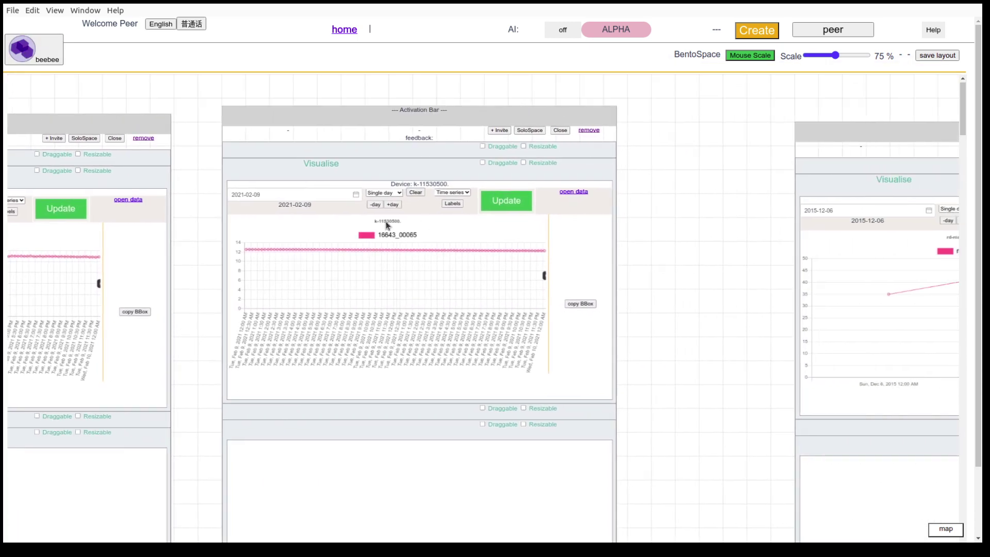
{"action": "left_click_drag", "start_coordinate": [711, 204], "coordinate": [51, 225]}
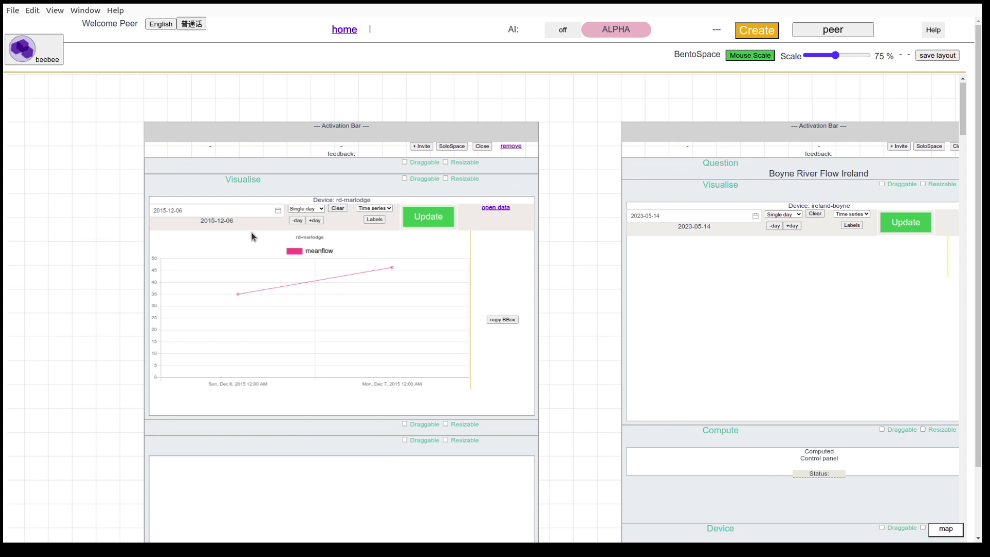
{"action": "left_click", "coordinate": [314, 220]}
{"action": "left_click", "coordinate": [314, 221]}
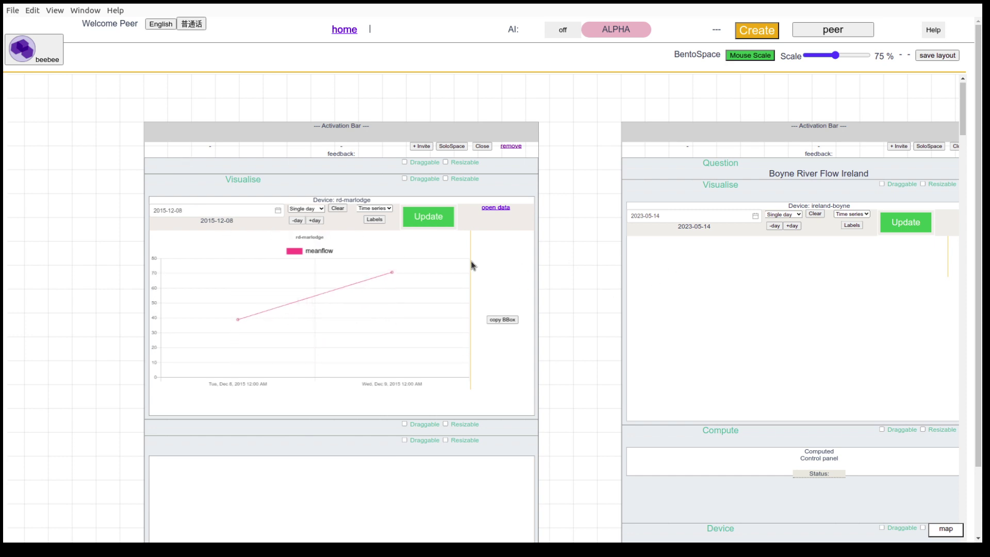
{"action": "left_click", "coordinate": [302, 212]}
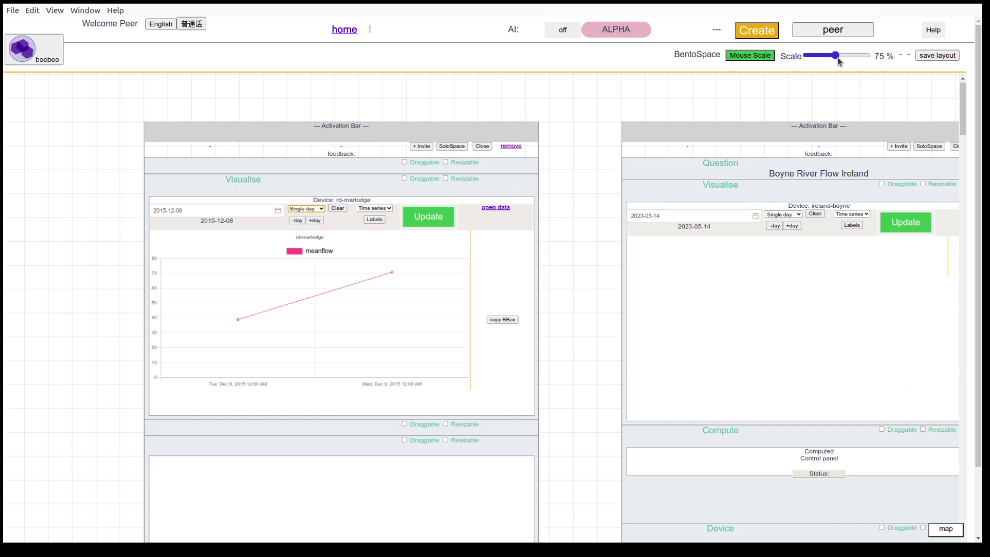
- Look over all the BentoSpace boards at 50% scale and enlarge the k-11523000 and k-11530500 charts to 85%
{"action": "mouse_move", "coordinate": [833, 61]}
{"action": "left_mouse_down"}
{"action": "mouse_move", "coordinate": [812, 63]}
{"action": "mouse_move", "coordinate": [819, 57]}
{"action": "left_mouse_up"}
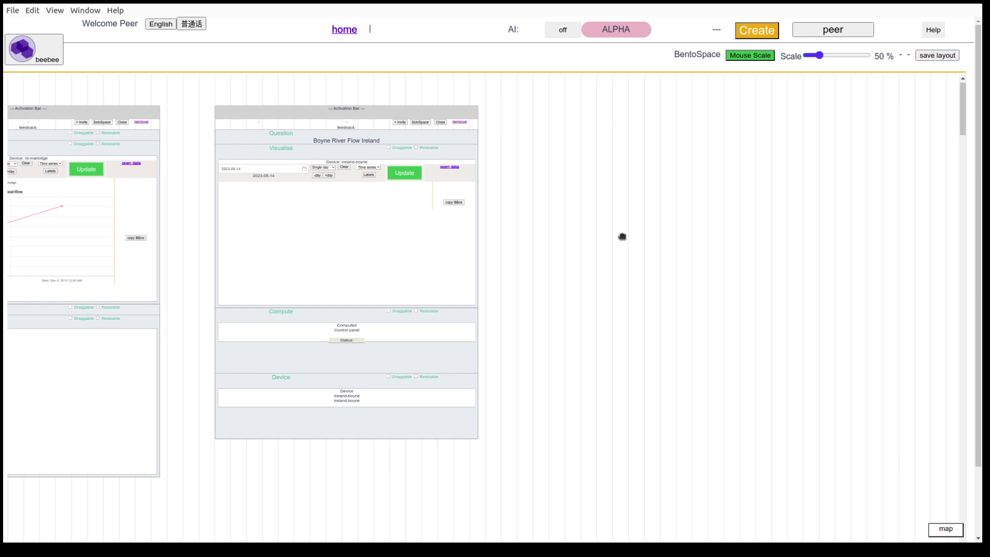
{"action": "left_click_drag", "start_coordinate": [622, 237], "coordinate": [929, 292]}
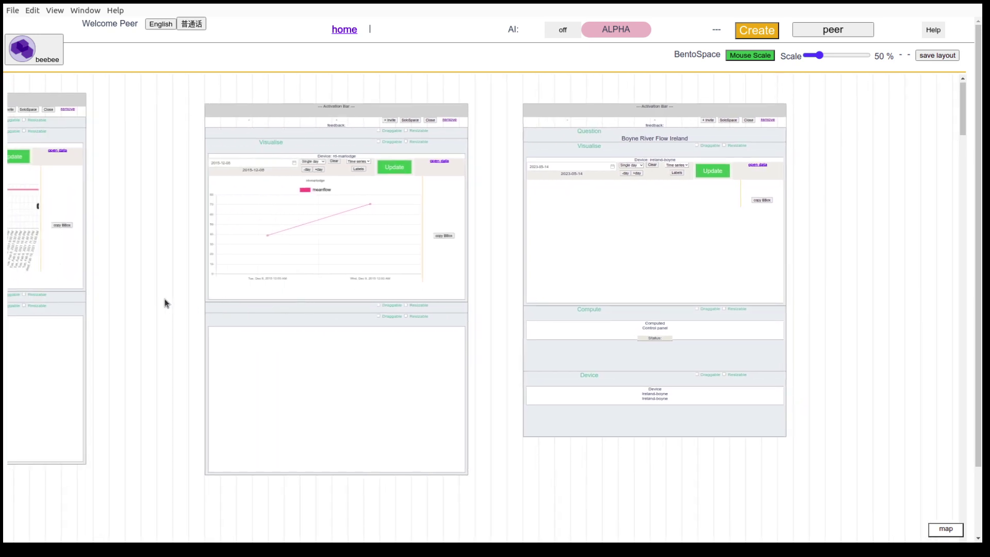
{"action": "left_click_drag", "start_coordinate": [224, 315], "coordinate": [246, 316]}
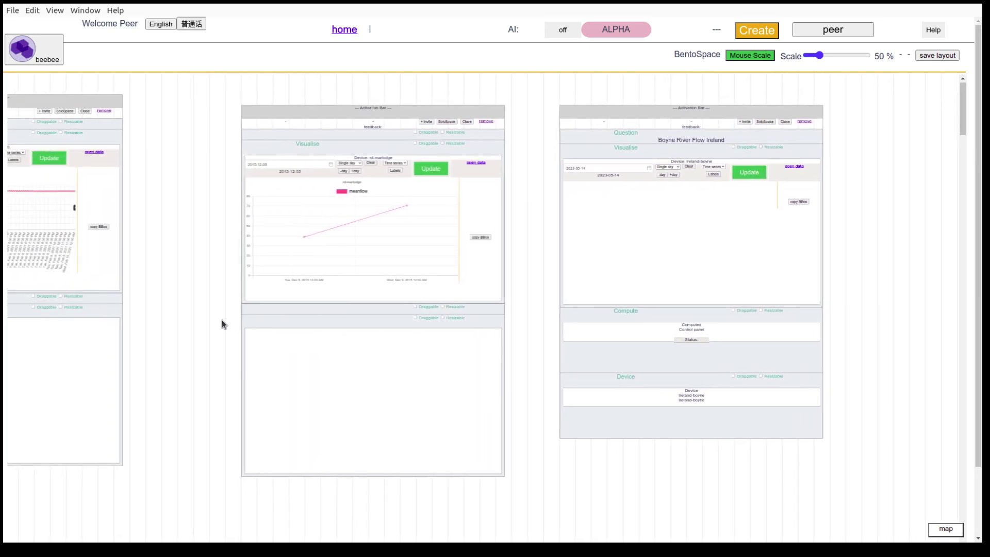
{"action": "left_click_drag", "start_coordinate": [461, 368], "coordinate": [799, 442]}
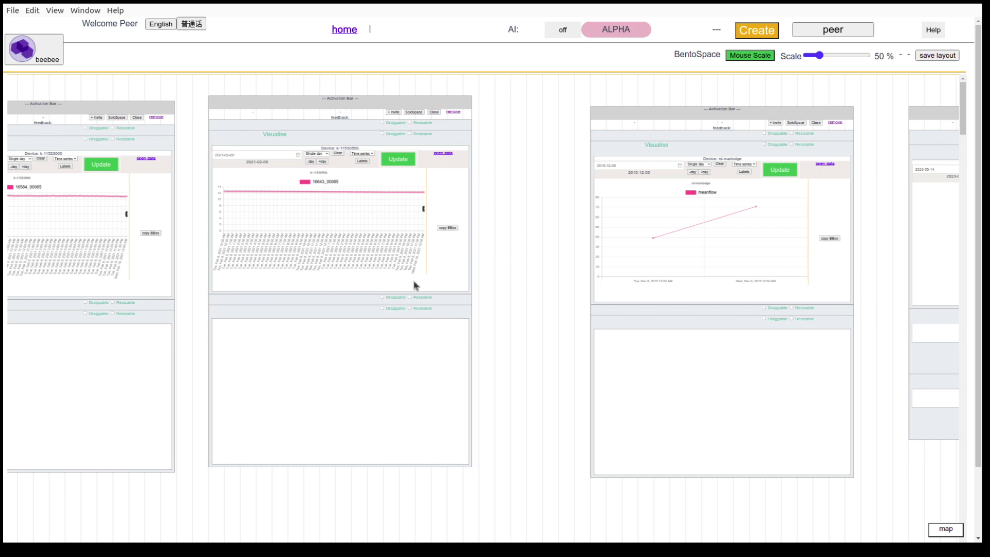
{"action": "scroll", "coordinate": [412, 282], "scroll_direction": "up", "scroll_amount": 7}
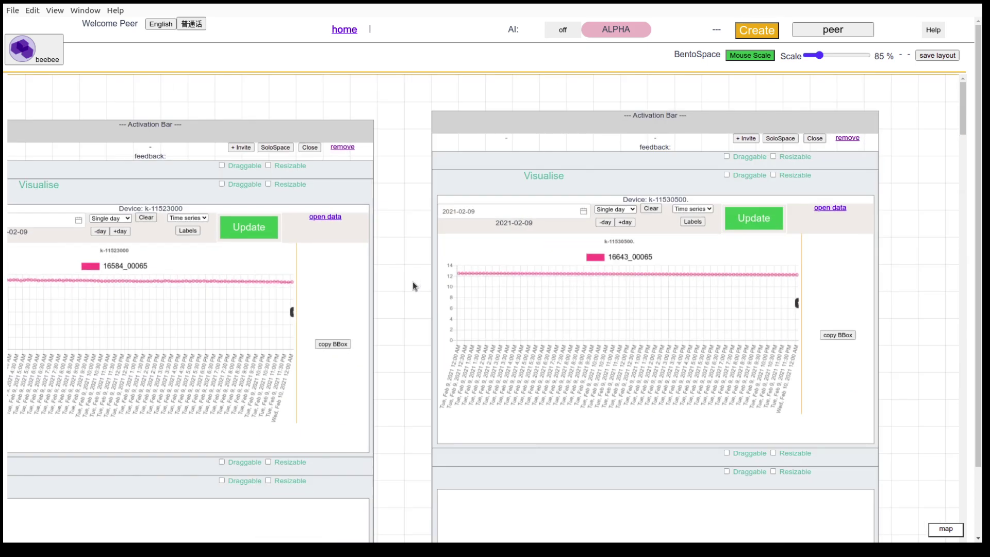